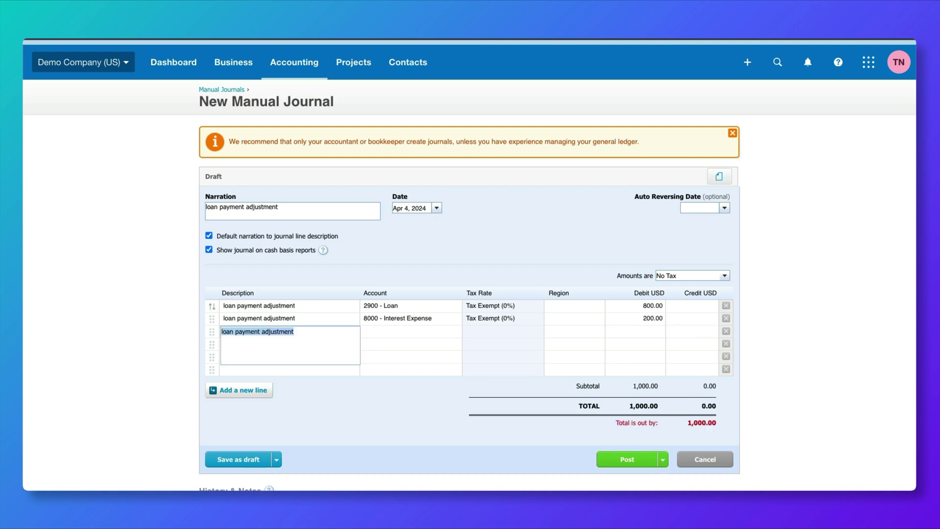
pyautogui.press('Tab')
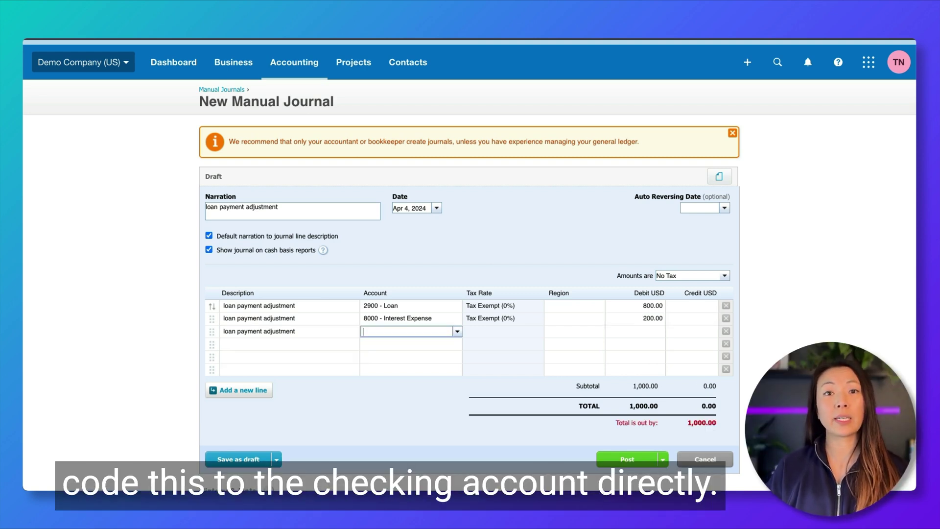
# - Code line 3 to 8550 - Clearing Account for a 1,000.00 credit, then post the journal
pyautogui.click(456, 332)
pyautogui.write('check')
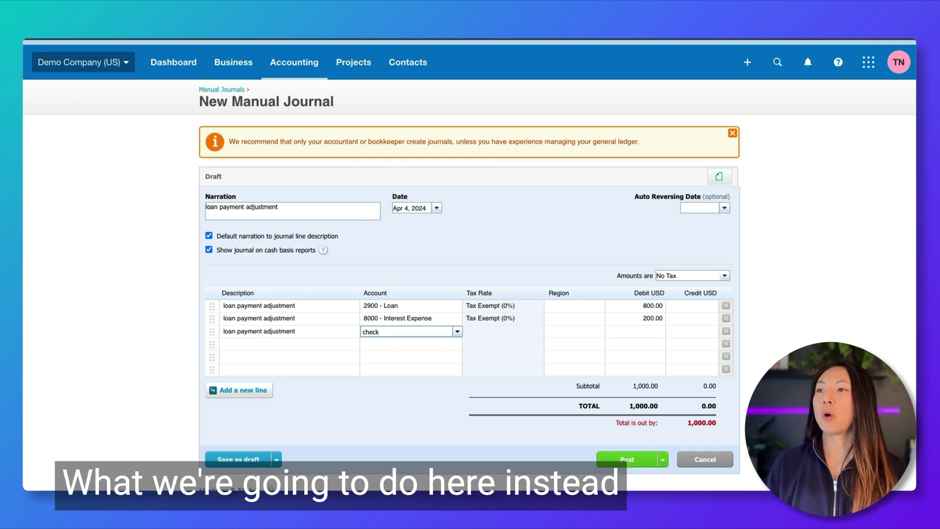
pyautogui.hotkey('ctrl', 'a')
pyautogui.write('clear')
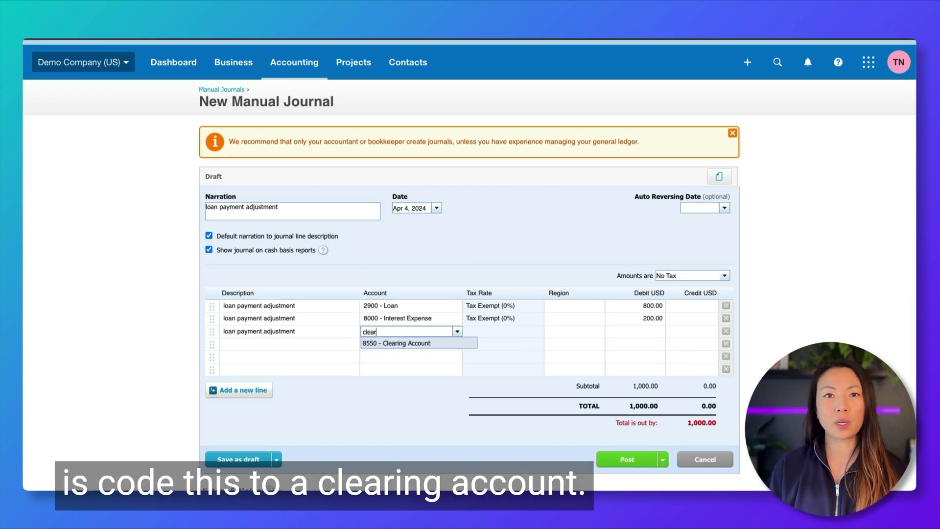
pyautogui.press('Return')
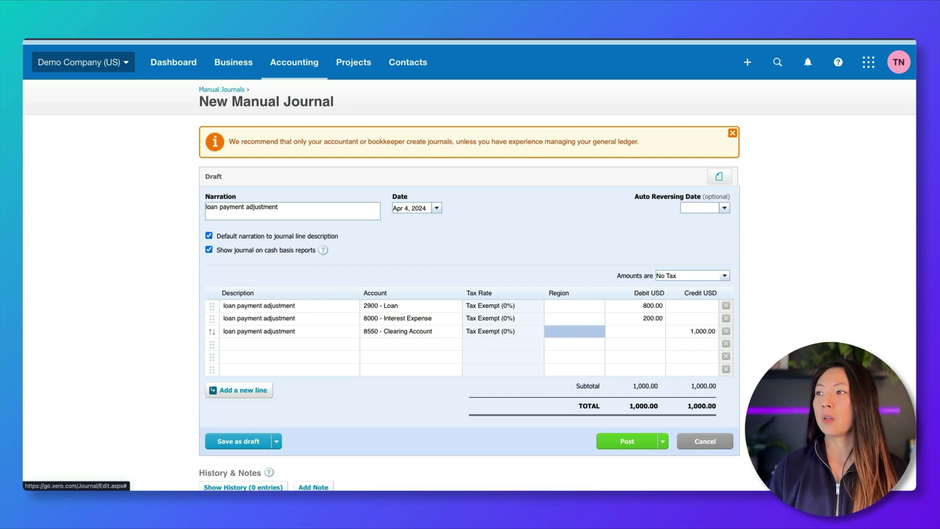
pyautogui.press('Tab')
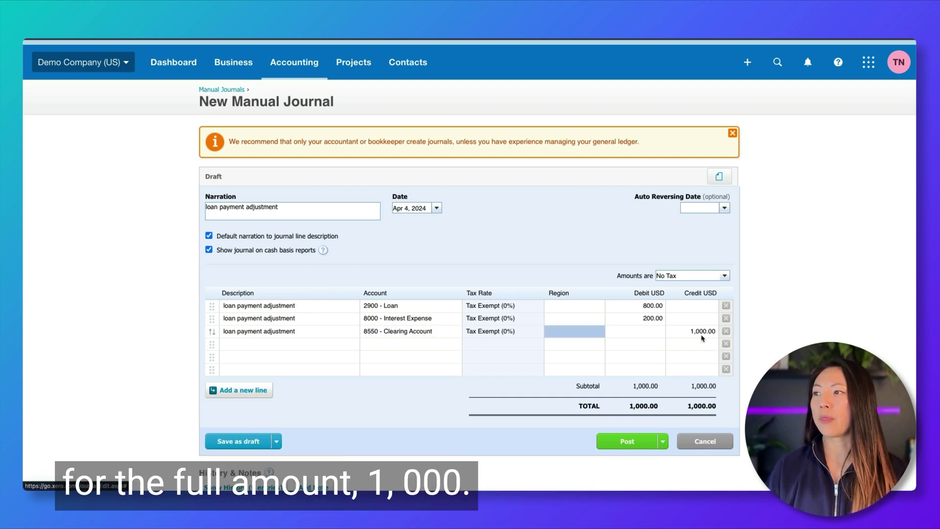
pyautogui.click(632, 445)
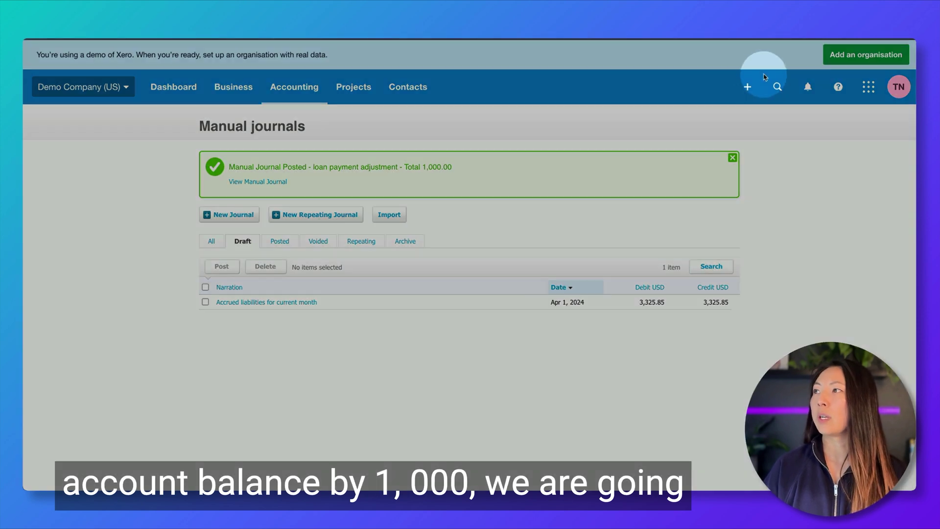
# - Start a new Spend Money transaction paid from the Checking Account
pyautogui.click(749, 87)
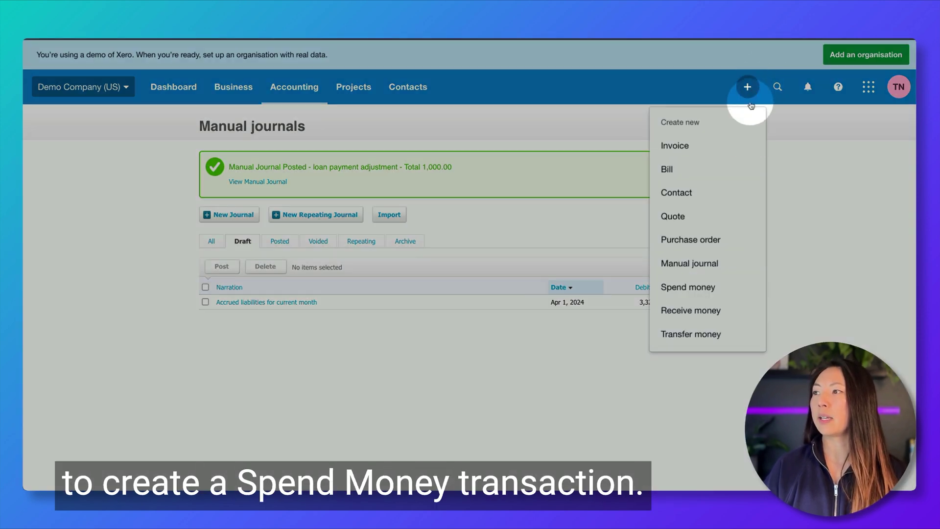
pyautogui.click(749, 299)
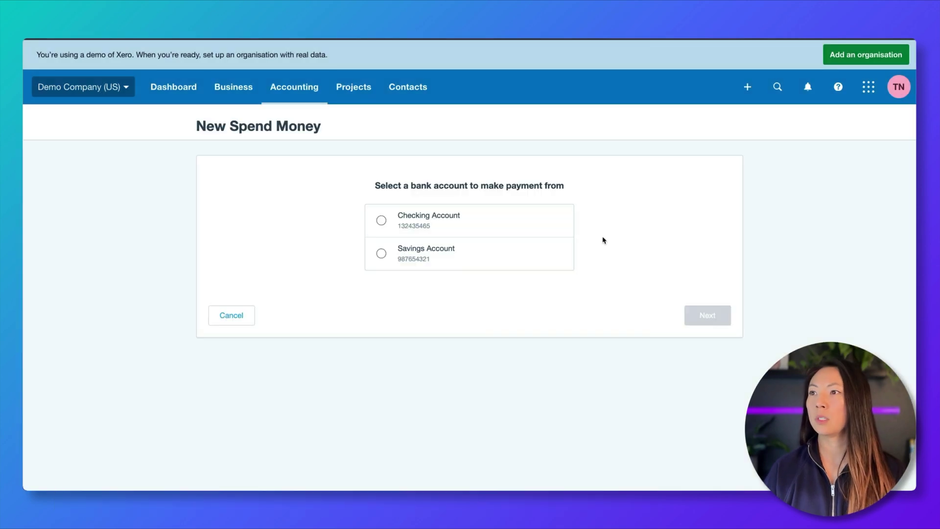
pyautogui.click(476, 215)
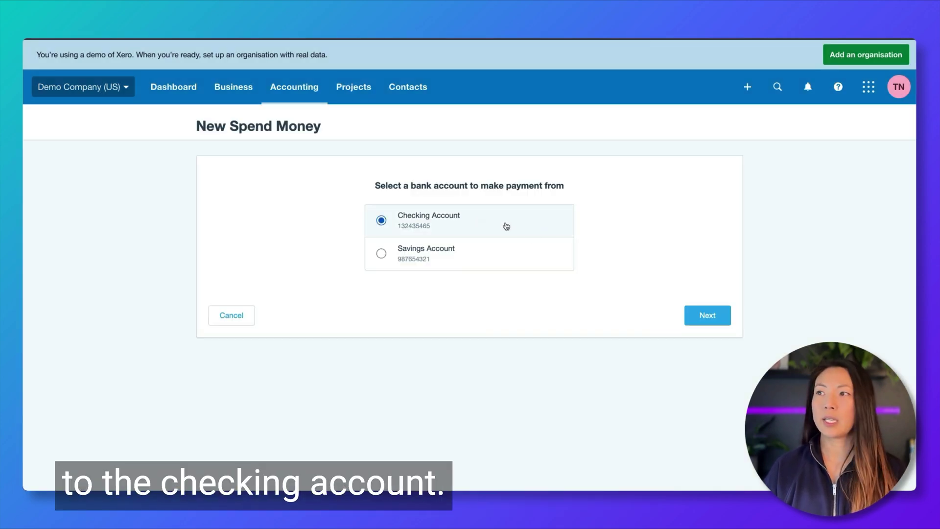
pyautogui.click(707, 315)
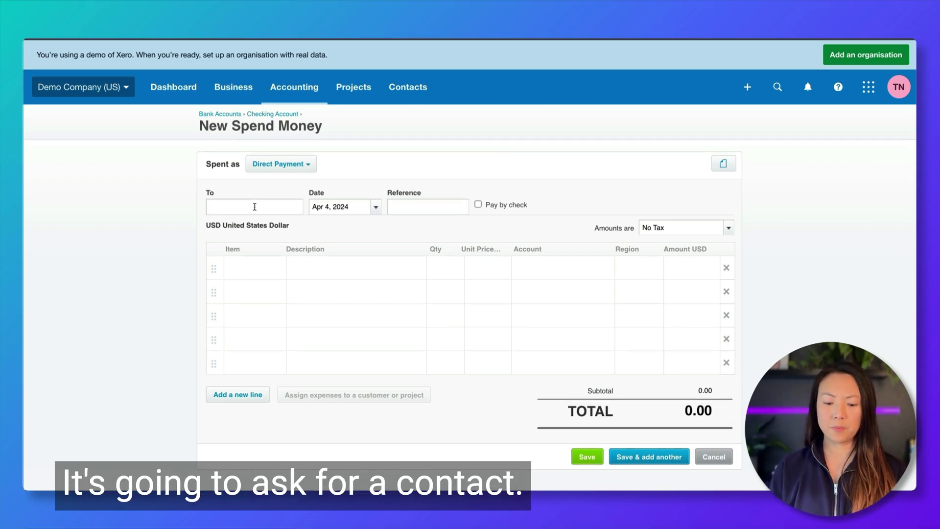
# - Pay new contact JE Adjustment with reference 'Loan payment adj'
pyautogui.write('JE Adjustment')
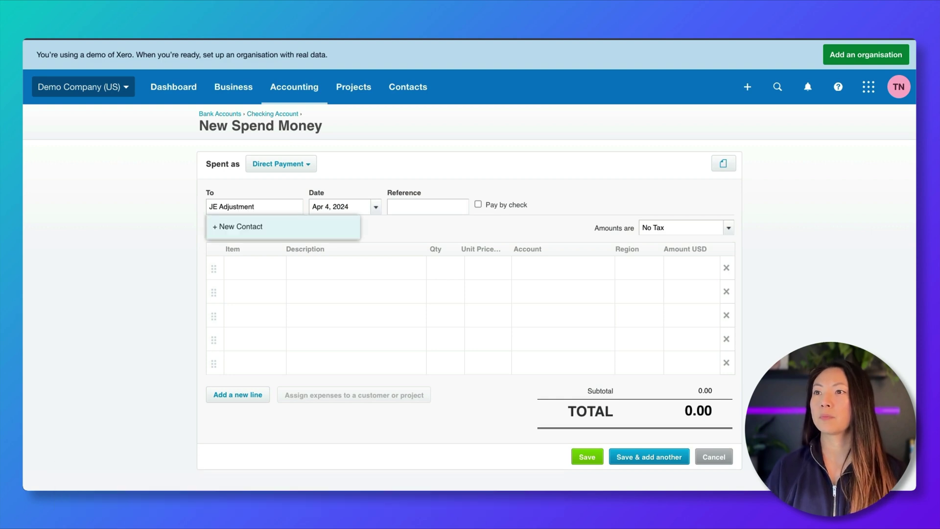
pyautogui.click(285, 227)
pyautogui.click(426, 207)
pyautogui.write('Loan payment adj')
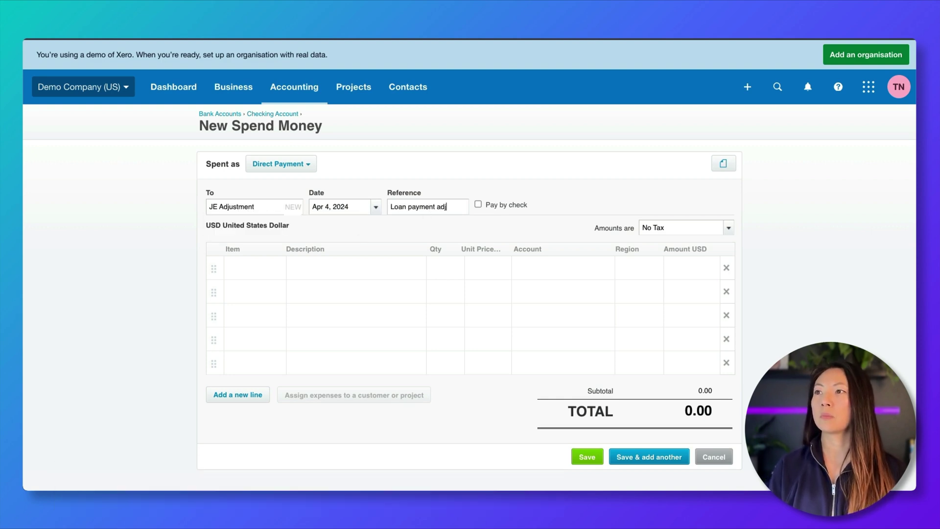
# - Add line 'Loan payment adj', qty 1 at 1,000.00 coded to 8550 Clearing Account, and save
pyautogui.click(325, 263)
pyautogui.write('Loan payment adj')
pyautogui.press('Tab')
pyautogui.write('1')
pyautogui.press('Tab')
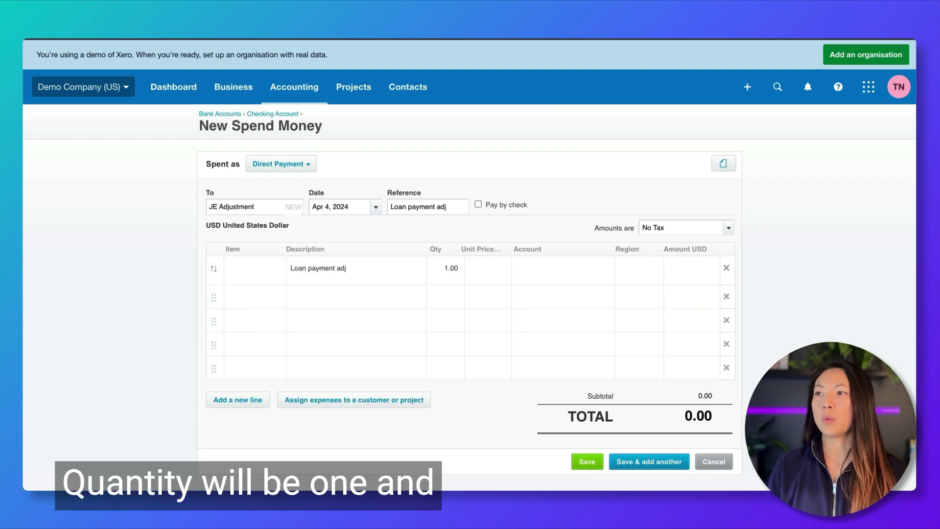
pyautogui.write('1000')
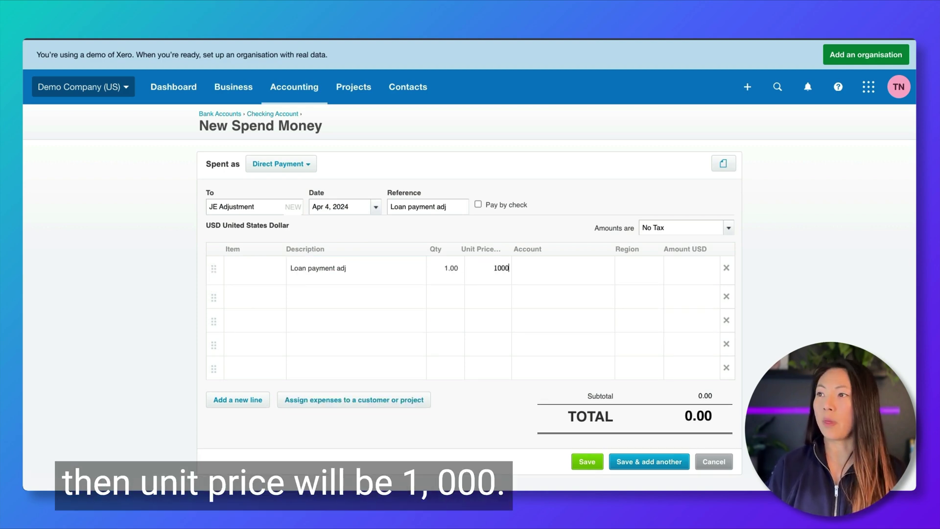
pyautogui.press('Tab')
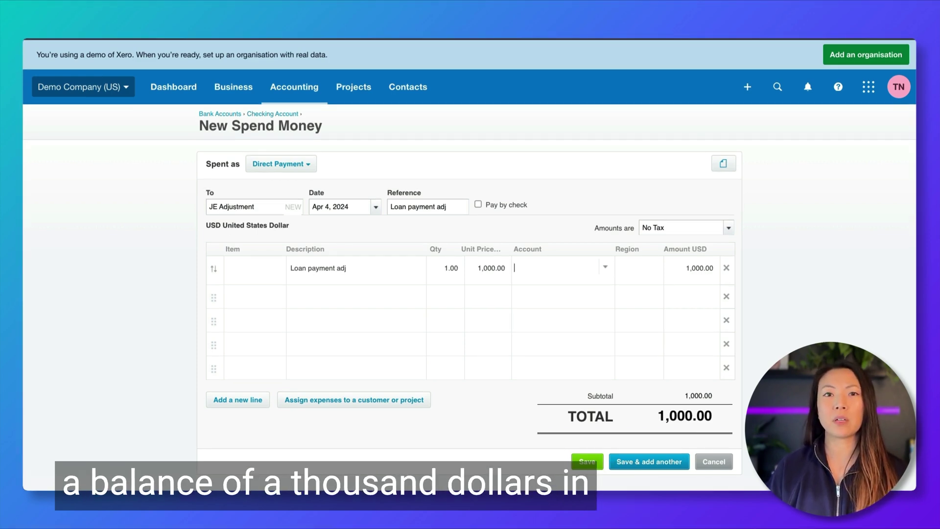
pyautogui.write('clear')
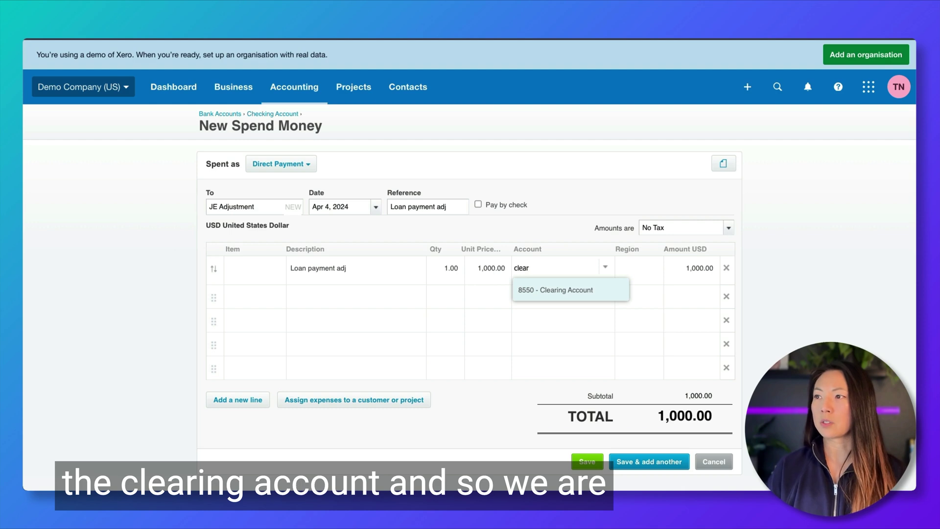
pyautogui.click(547, 292)
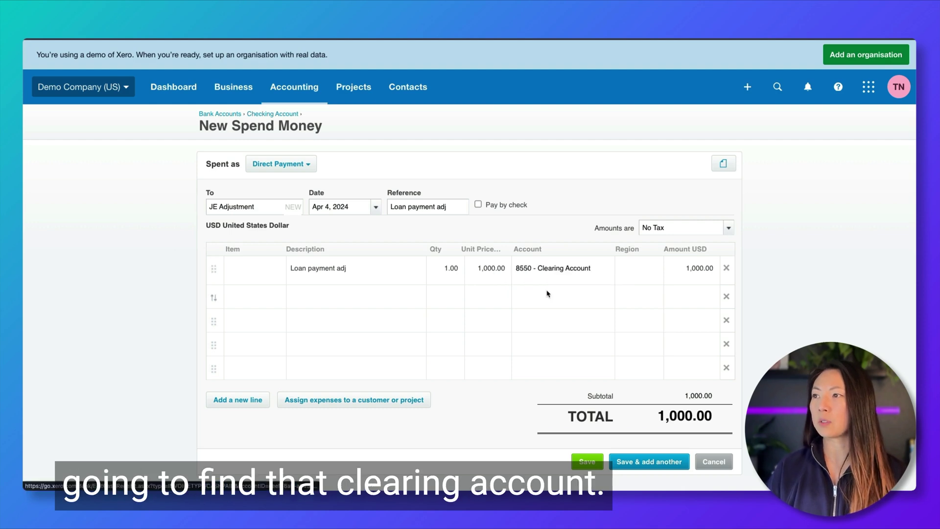
pyautogui.click(593, 465)
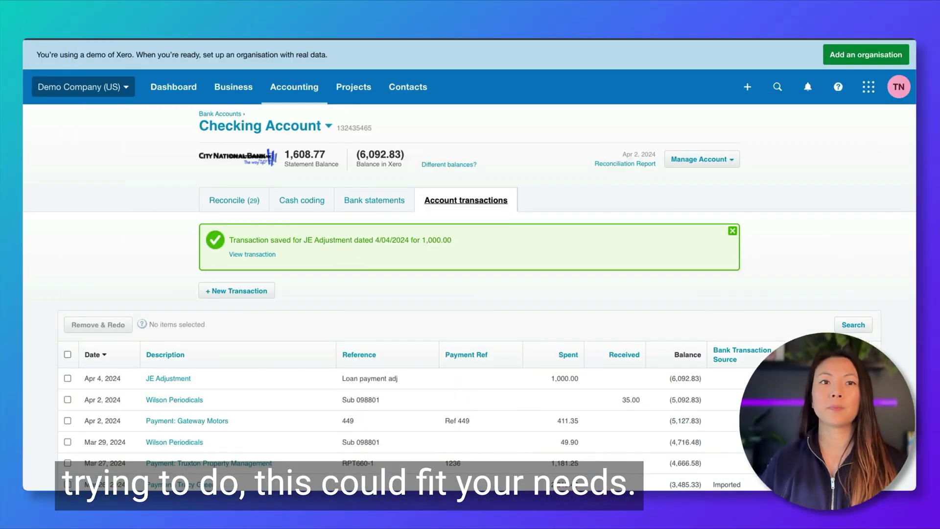
# - From the chart of accounts, start a new account of type Current Asset
pyautogui.click(300, 94)
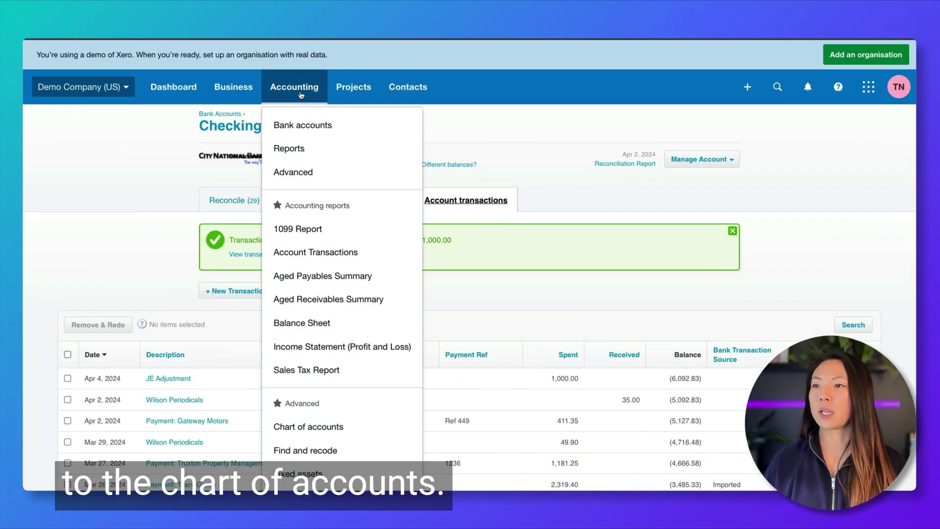
pyautogui.click(351, 426)
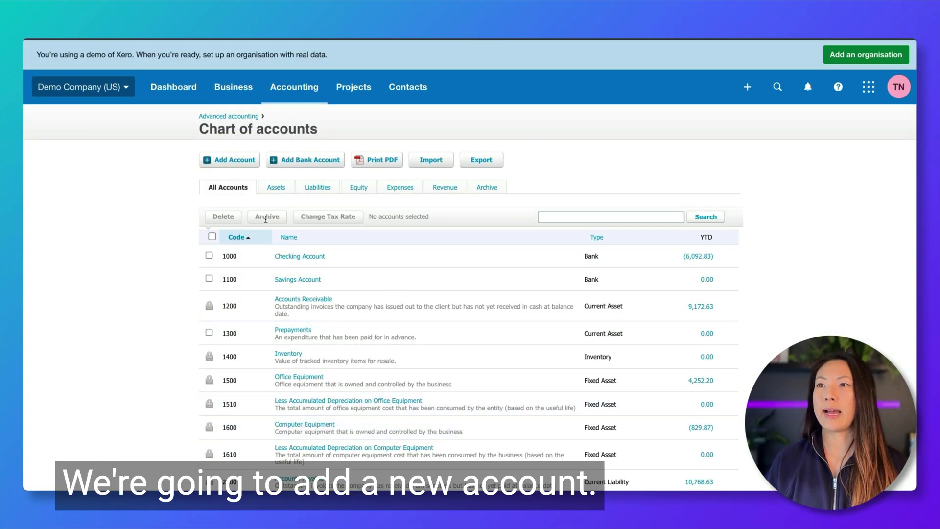
pyautogui.click(243, 163)
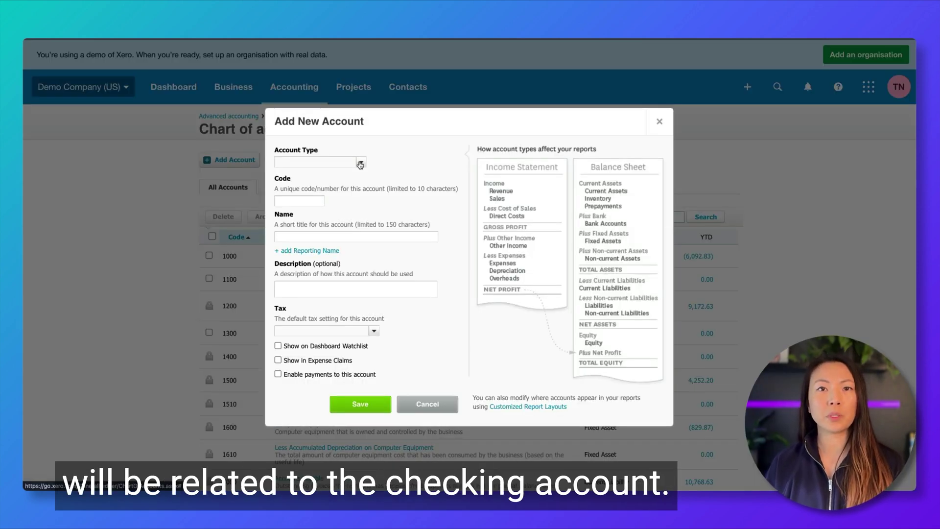
pyautogui.click(360, 164)
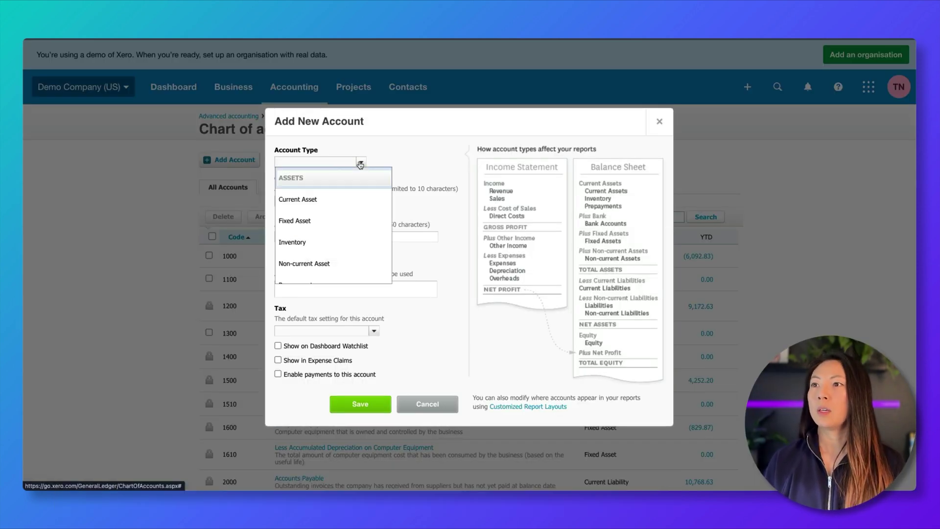
pyautogui.click(367, 200)
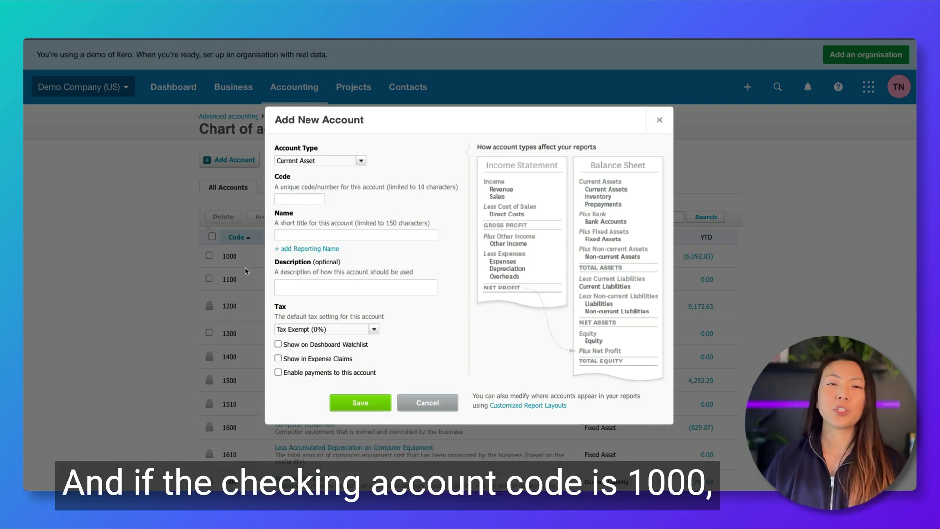
# - Give the account code 1010 and name Checking account adjustments, then save it
pyautogui.click(298, 197)
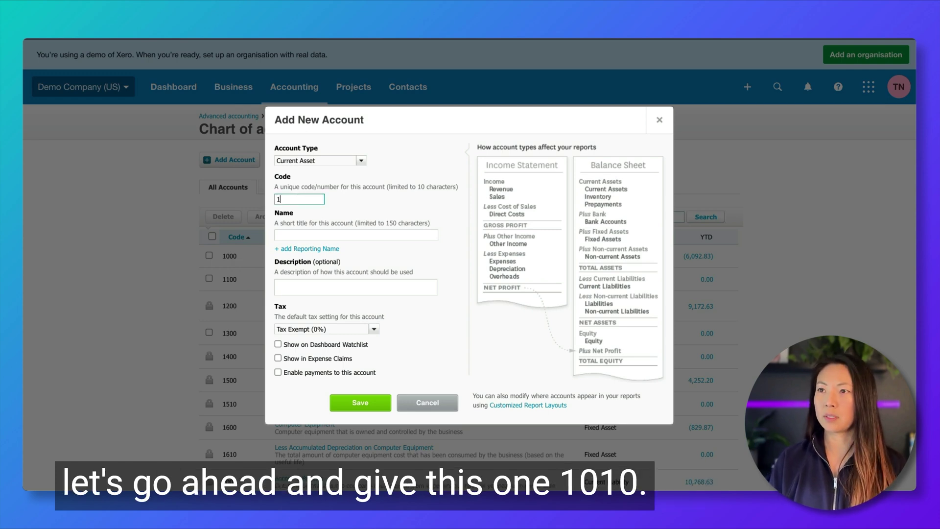
pyautogui.press('Tab')
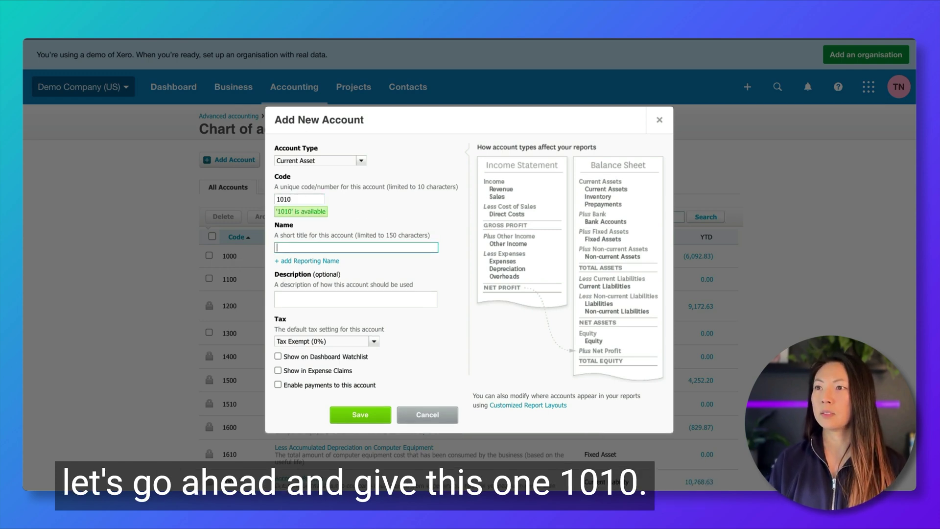
pyautogui.write('Checking ad')
pyautogui.write('co')
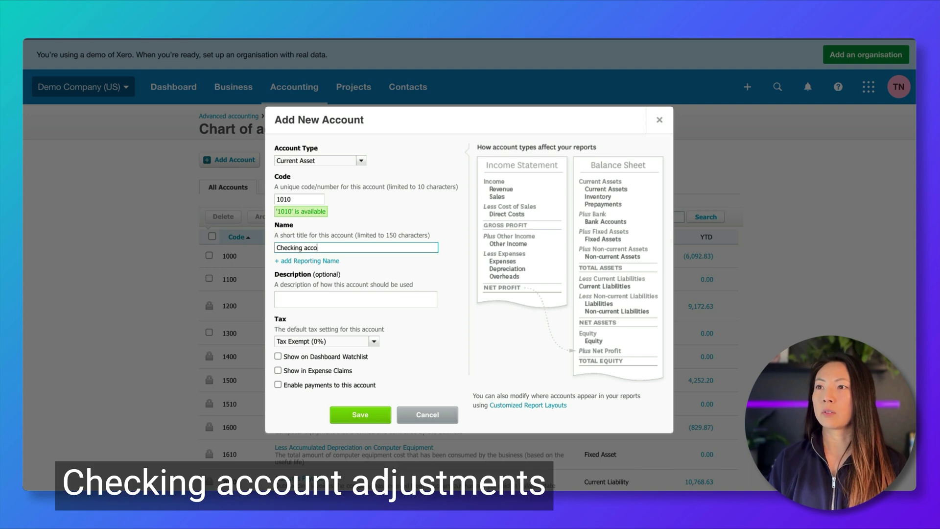
pyautogui.write('unt adjustments')
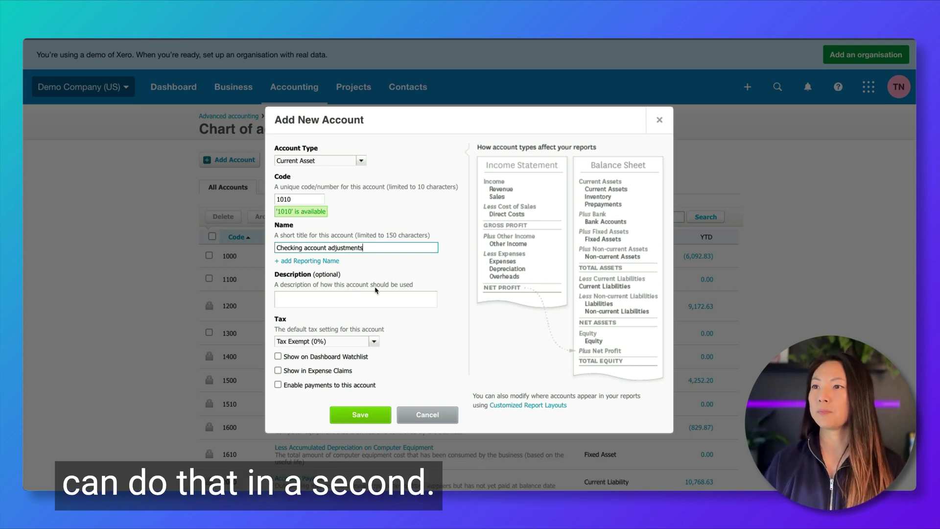
pyautogui.scroll(-1, 376, 289)
pyautogui.click(371, 401)
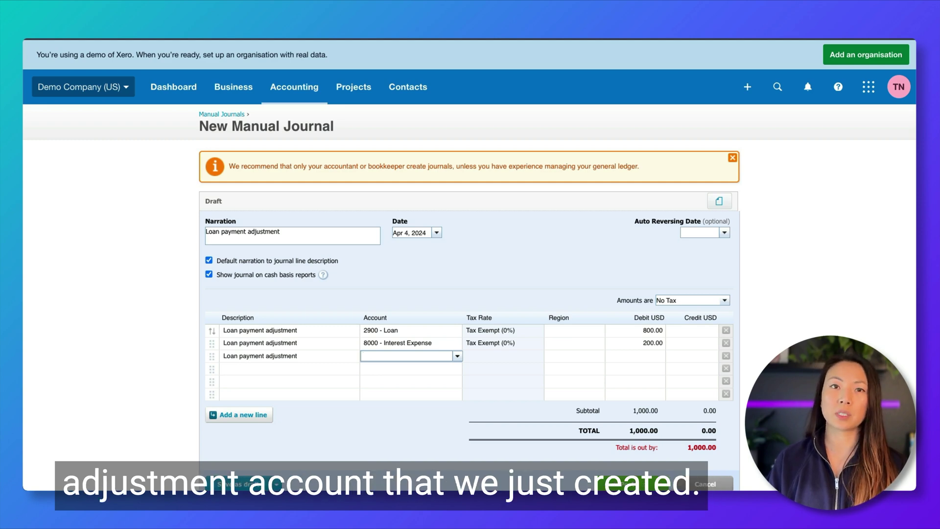
# - Credit line 3 to 1010 - Checking account adjustments and post the loan payment adjustment journal
pyautogui.write('check')
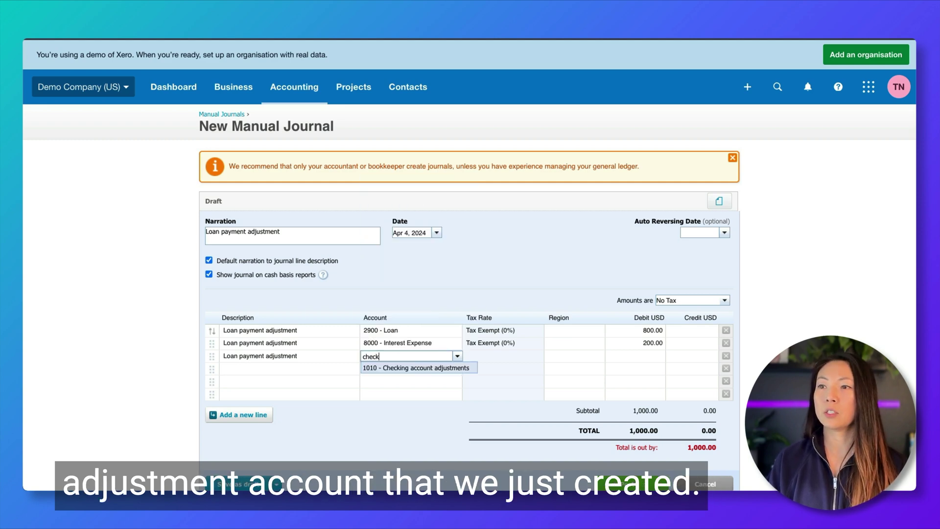
pyautogui.press('Tab')
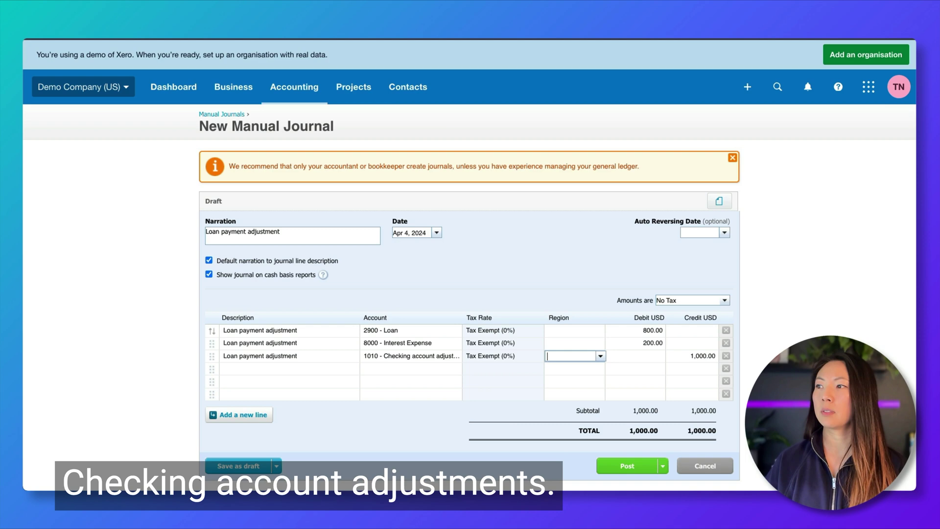
pyautogui.click(626, 466)
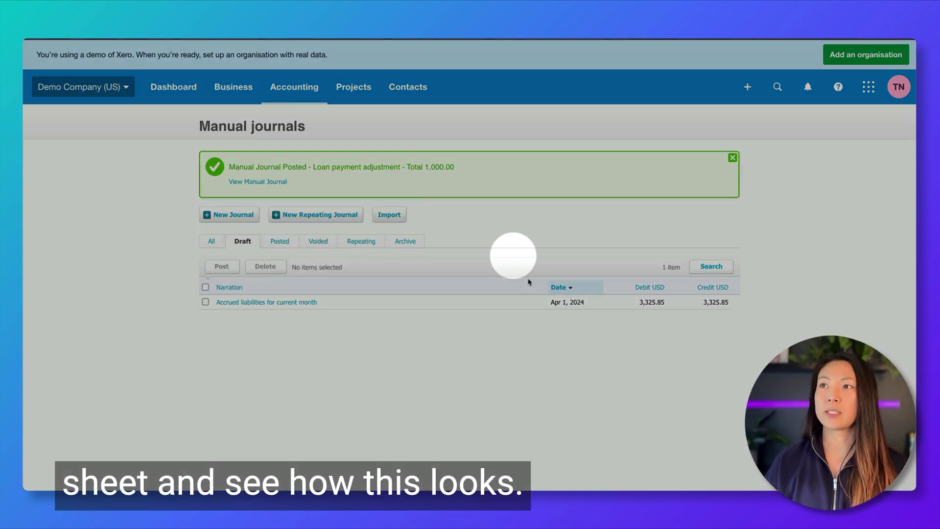
# - Open the Balance Sheet report from Accounting and switch it into layout editing
pyautogui.click(296, 88)
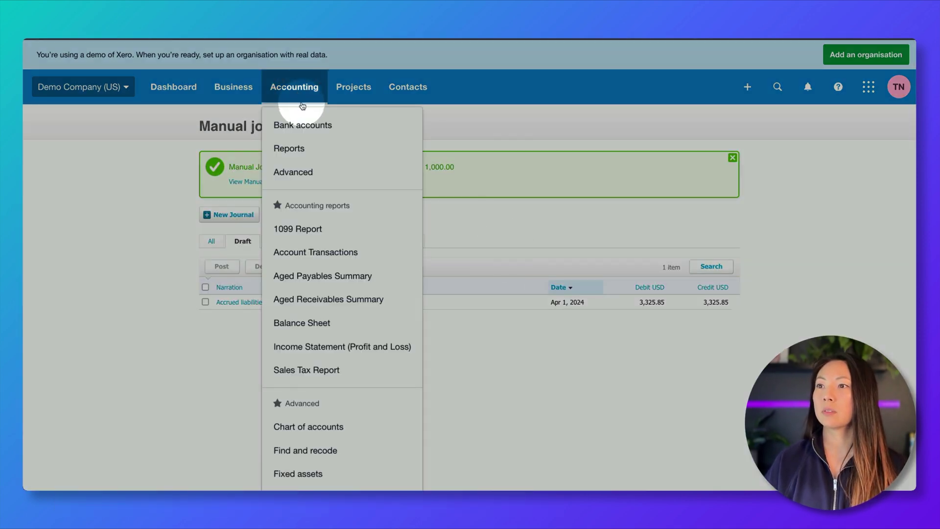
pyautogui.click(309, 323)
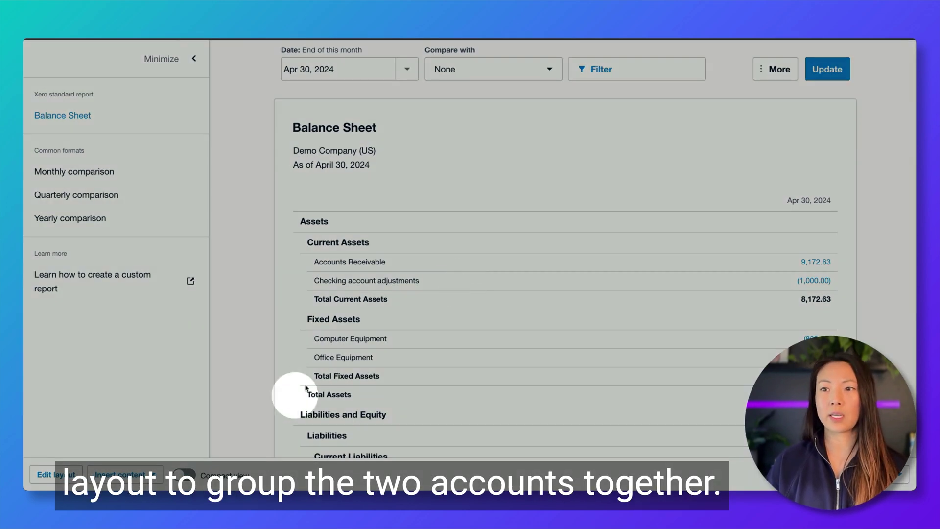
pyautogui.click(61, 474)
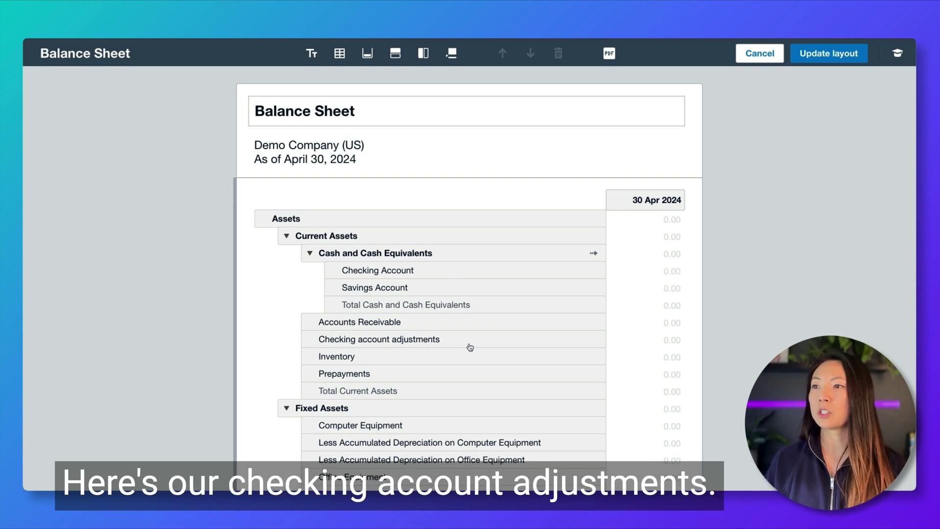
# - Move Checking account adjustments under Checking Account and group both under heading 'Checking Account'
pyautogui.moveTo(401, 340); pyautogui.dragTo(419, 287)
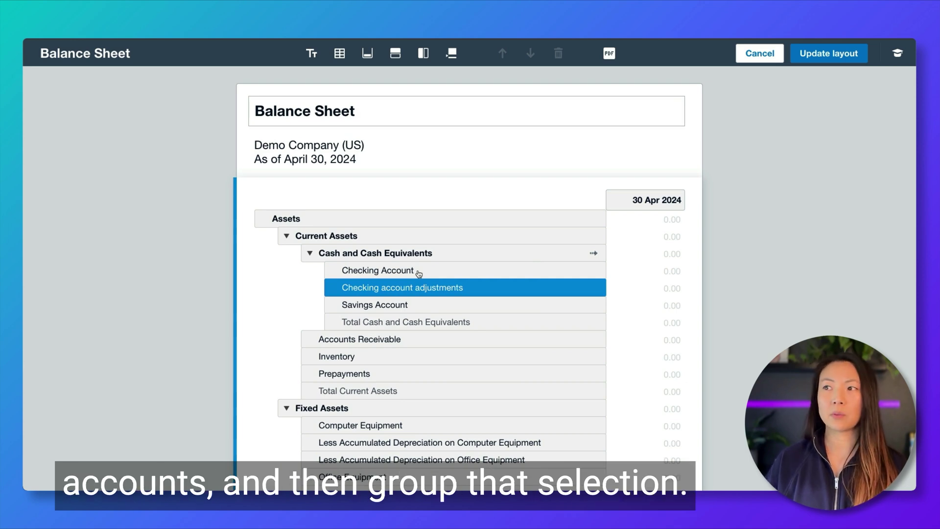
pyautogui.keyDown('shift'); pyautogui.click(418, 271); pyautogui.keyUp('shift')
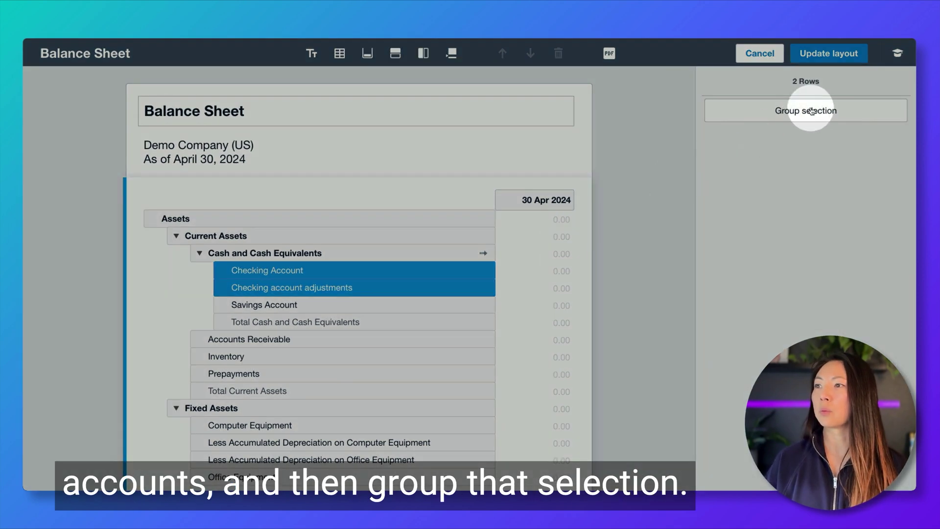
pyautogui.click(811, 111)
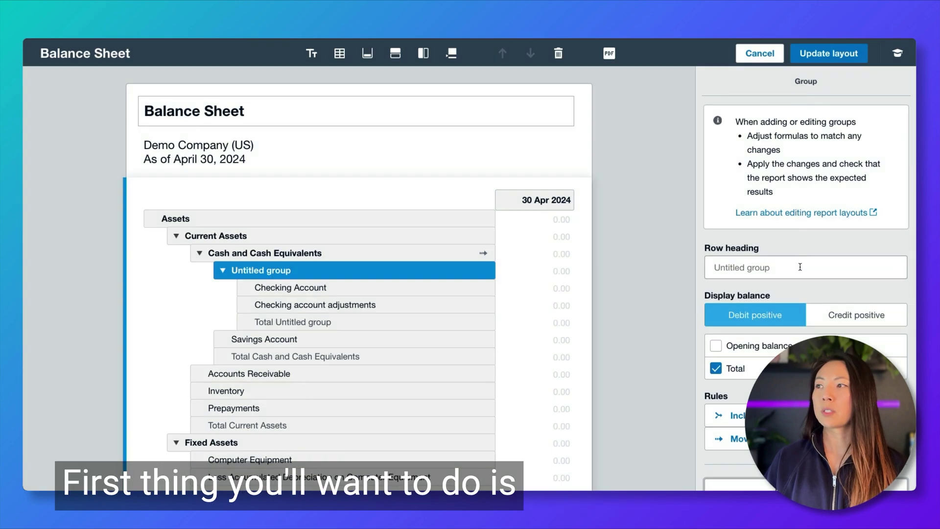
pyautogui.click(800, 267)
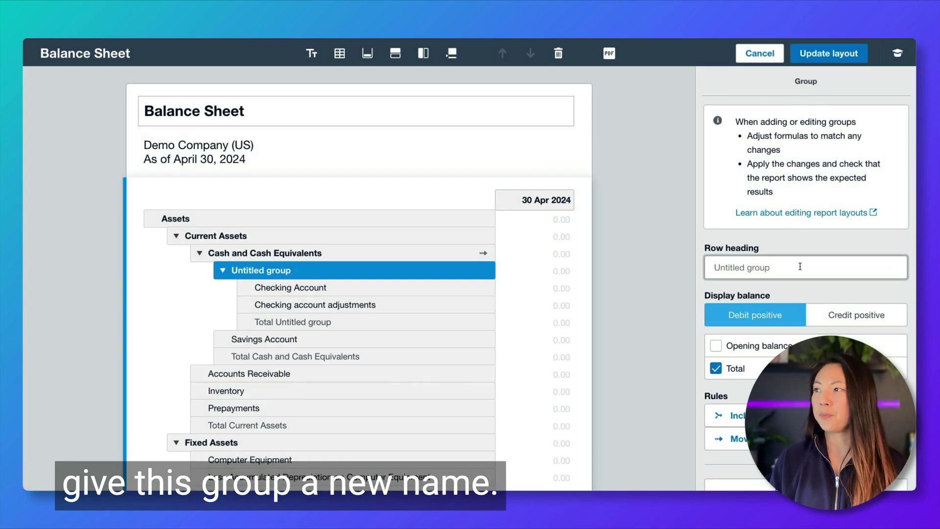
pyautogui.write('Cec')
pyautogui.press('BackSpace')
pyautogui.write('hecking Account')
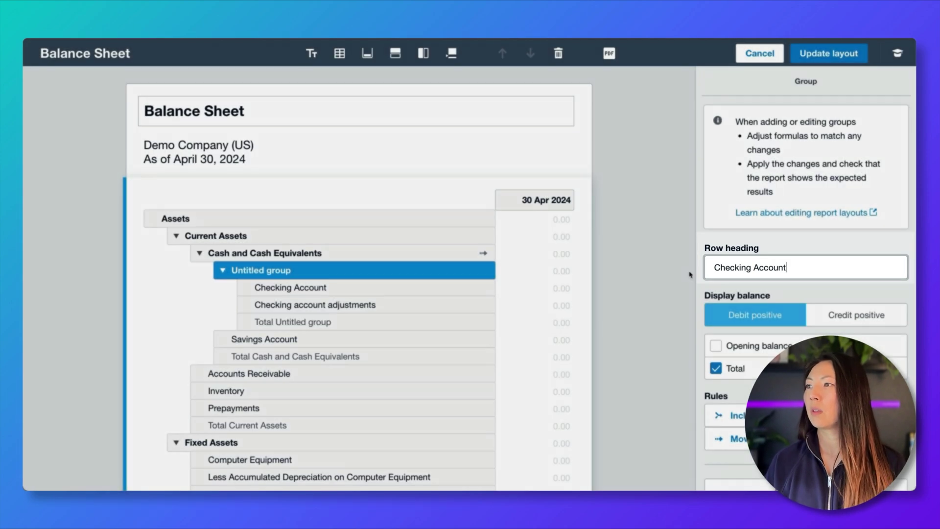
pyautogui.click(360, 280)
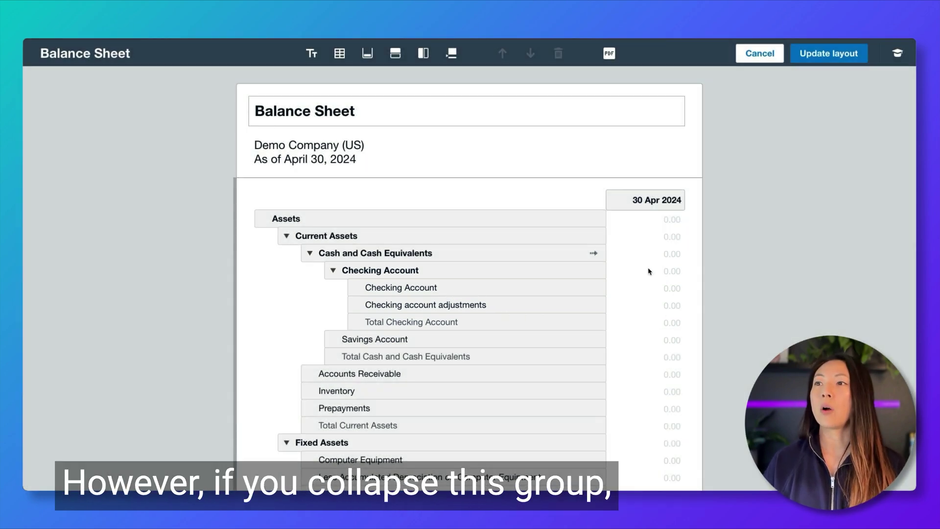
# - Collapse the Checking Account group and apply the updated Balance Sheet layout
pyautogui.click(334, 271)
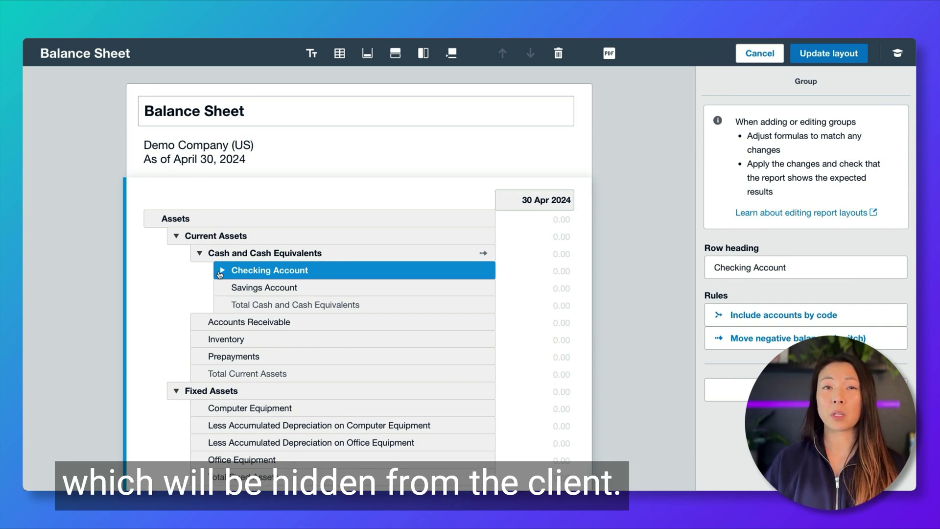
pyautogui.click(851, 53)
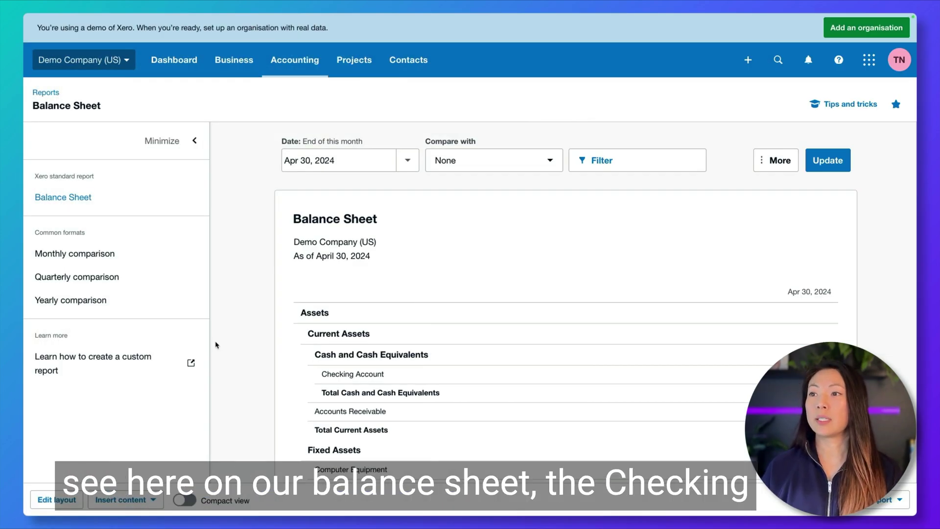
# - Scroll the Balance Sheet to confirm the single Checking Account line of (7,092.83)
pyautogui.scroll(-3, 218, 377)
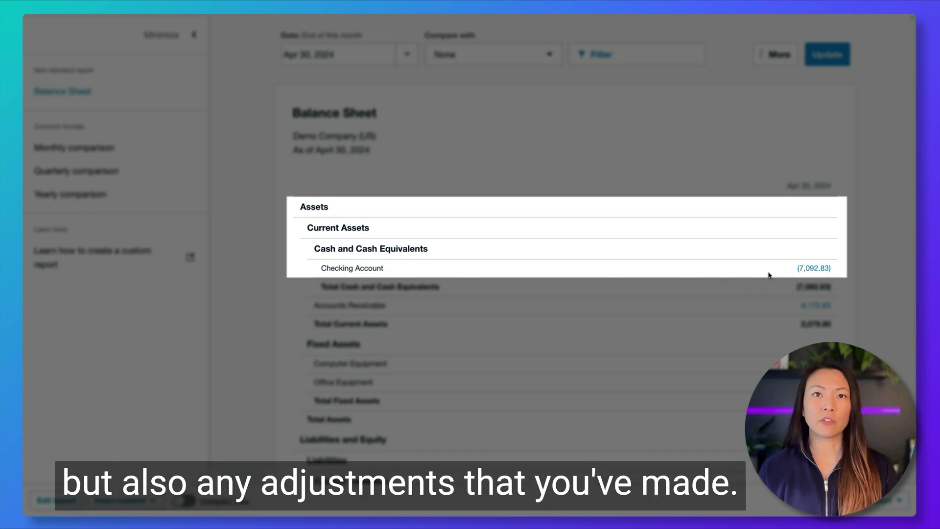
pyautogui.scroll(2, 769, 275)
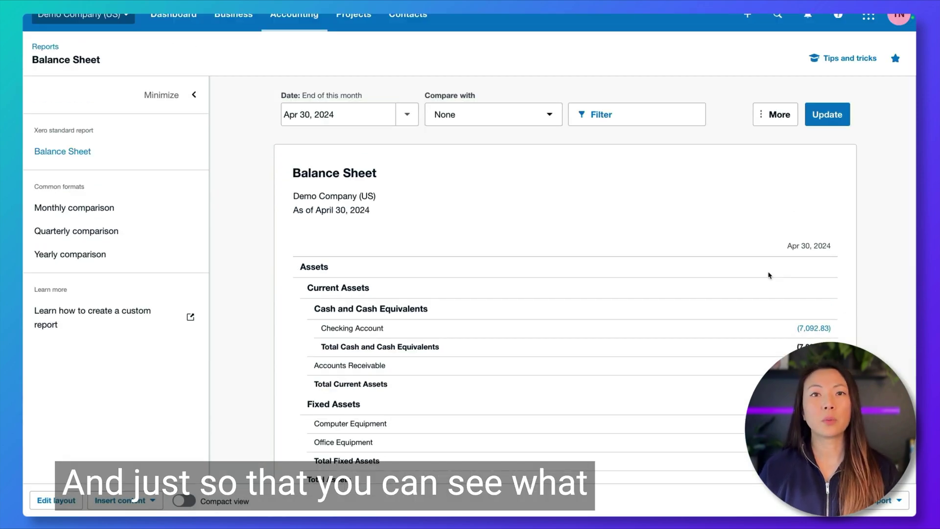
# - Expand the Checking Account group into Checking Account (6,092.83) and Checking account adjustments (1,000.00), totalling (7,092.83)
pyautogui.click(45, 509)
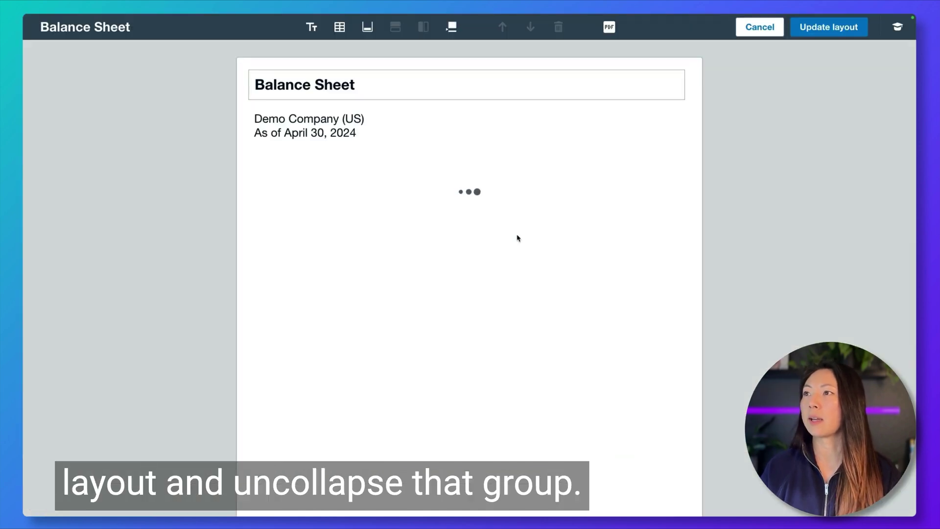
pyautogui.click(333, 244)
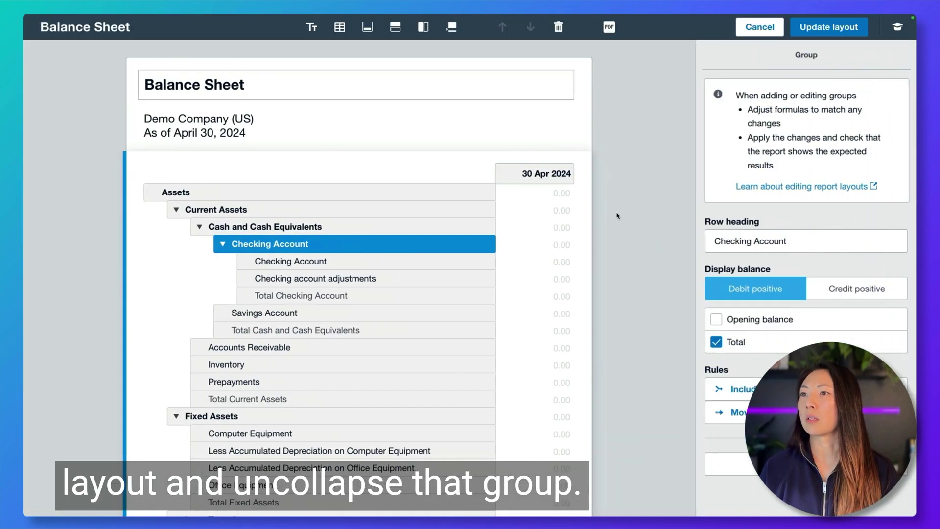
pyautogui.click(830, 27)
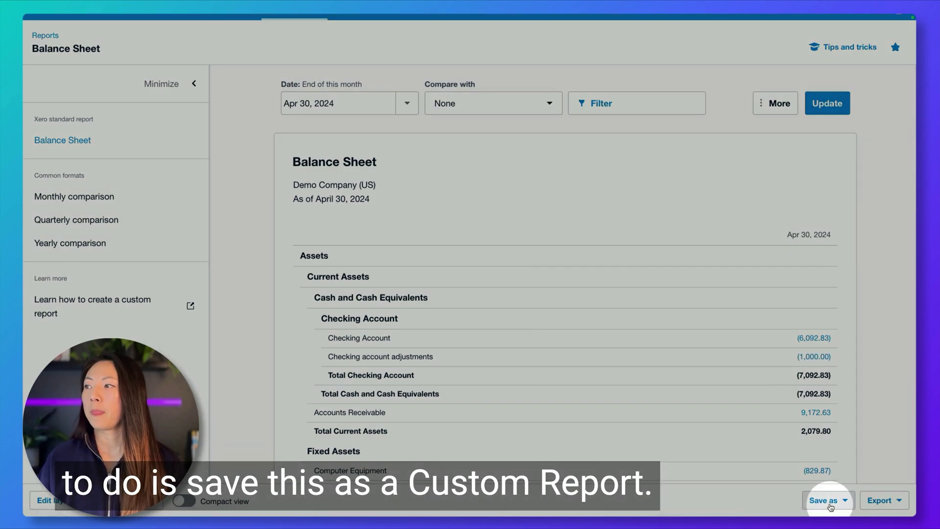
# - Save the report as a custom report with 'Make custom report the default' ticked, then reopen the Balance Sheet from Accounting
pyautogui.click(827, 500)
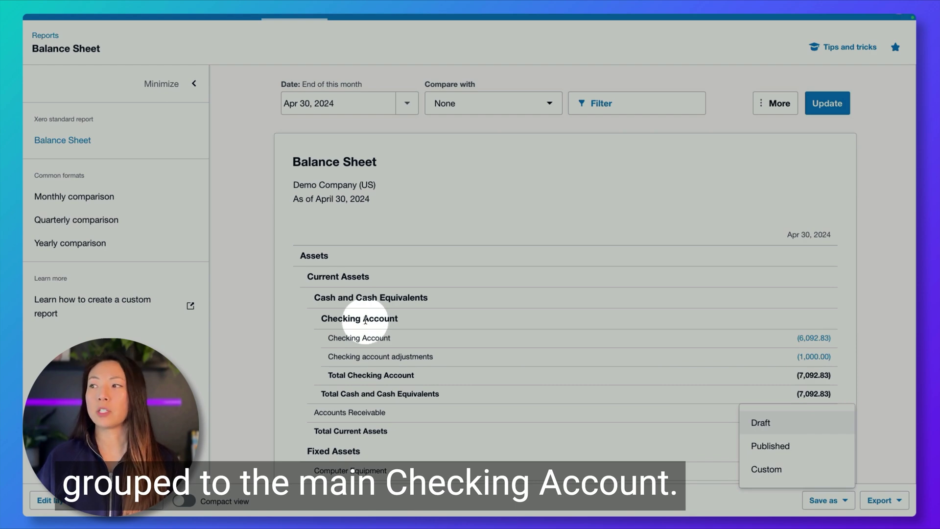
pyautogui.click(808, 469)
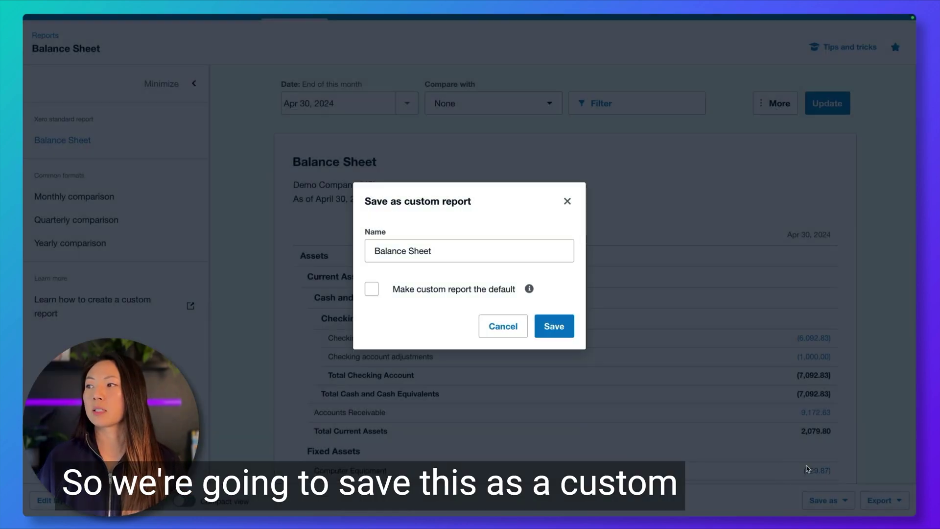
pyautogui.click(371, 289)
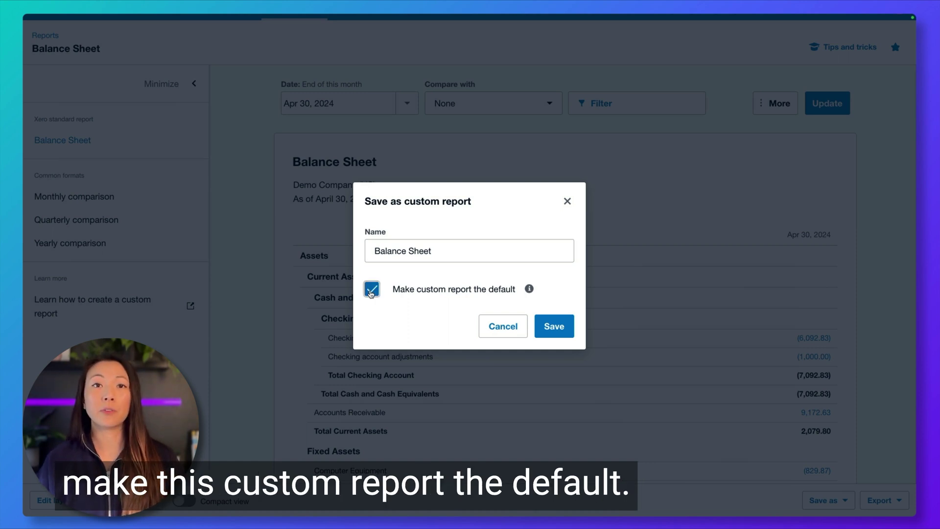
pyautogui.click(571, 333)
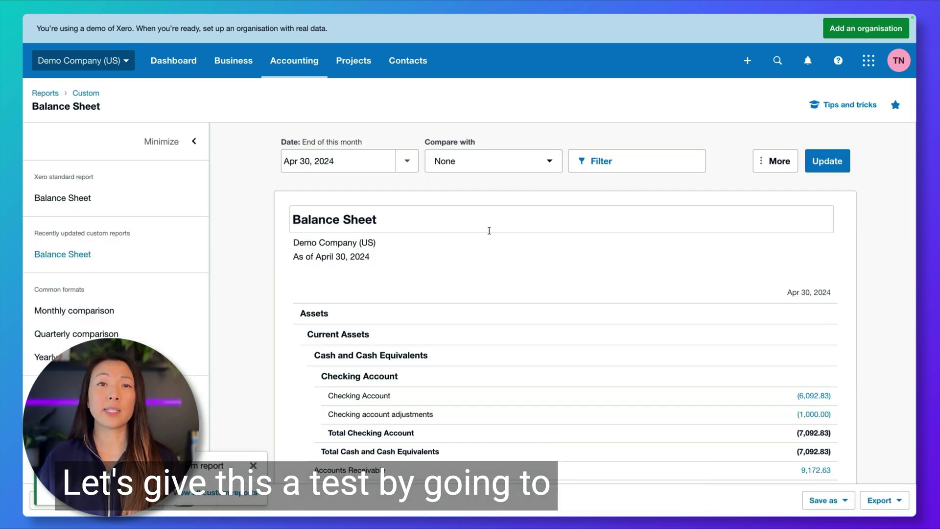
pyautogui.click(291, 63)
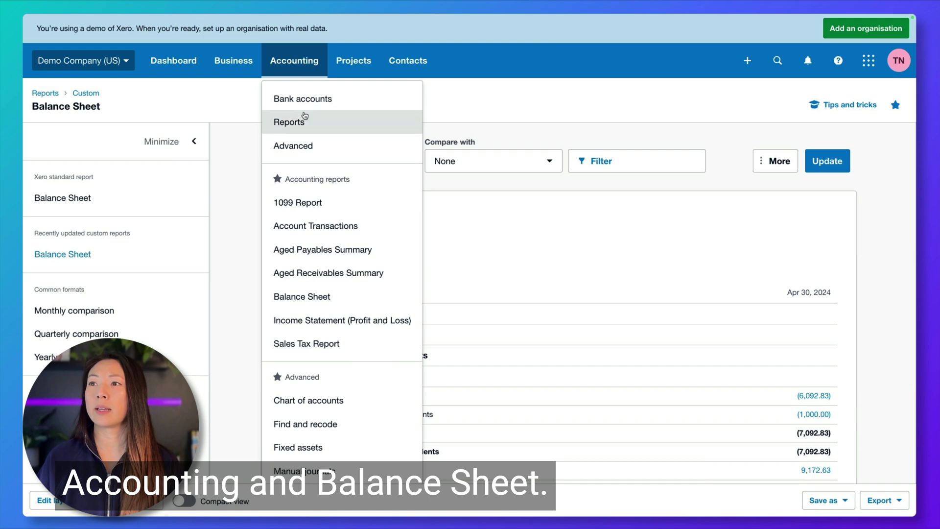
pyautogui.scroll(-1, 346, 296)
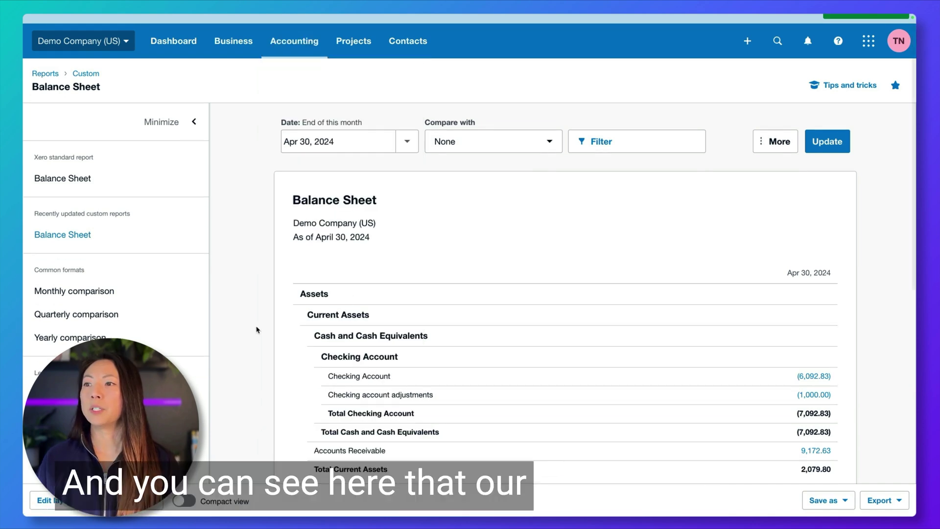